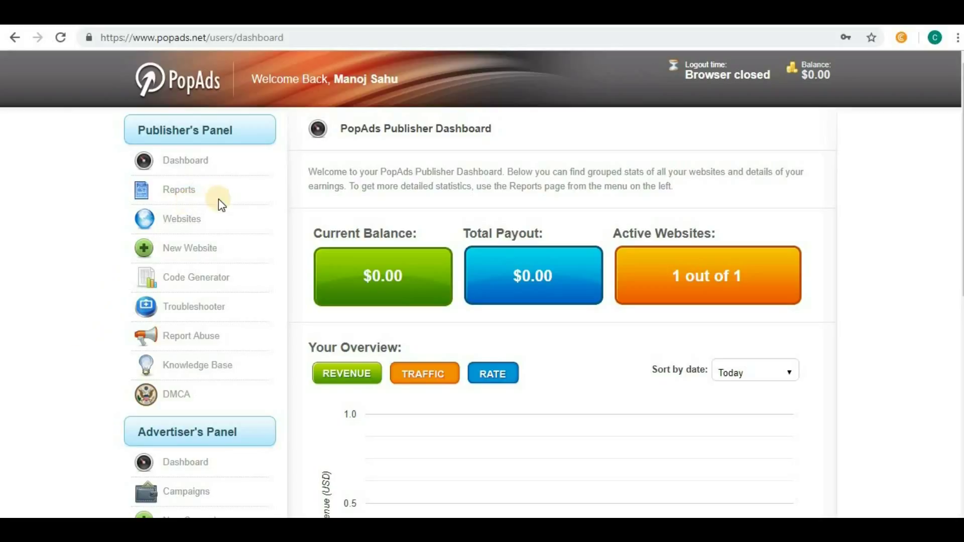
Step: Open the Websites list to check that highprofitincome shows Approved status
click(183, 219)
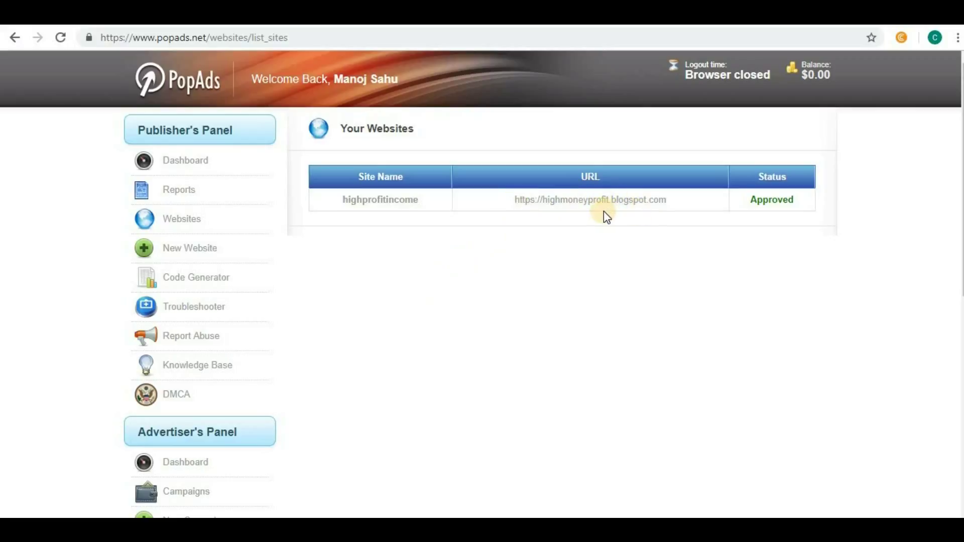
Step: Open the Code Generator with highprofitincome chosen as the website
click(237, 280)
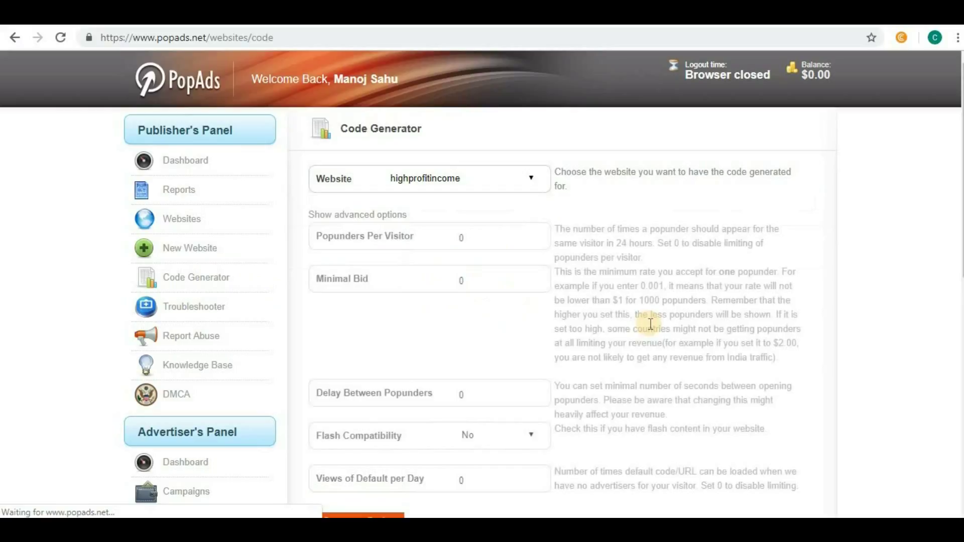
scroll(648, 324, down, 7)
scroll(649, 324, up, 7)
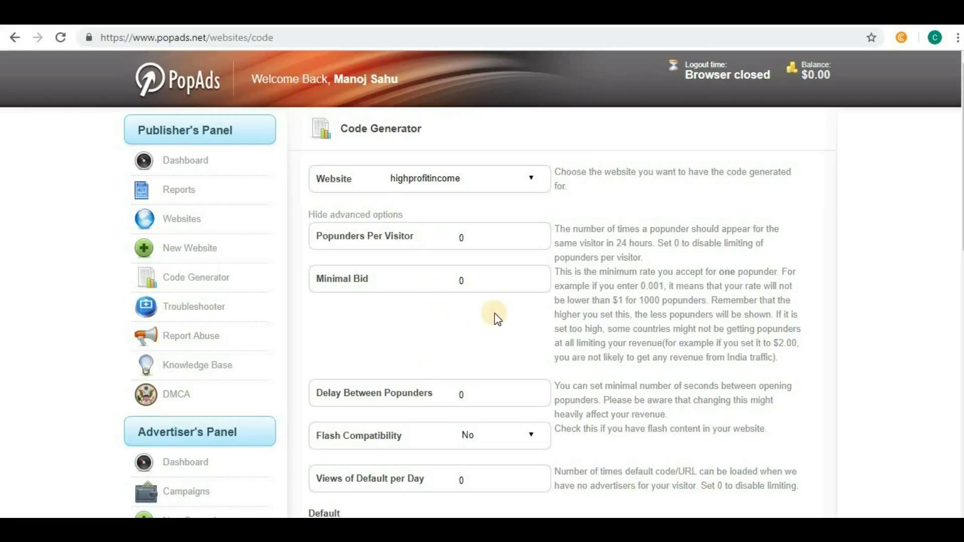
click(450, 180)
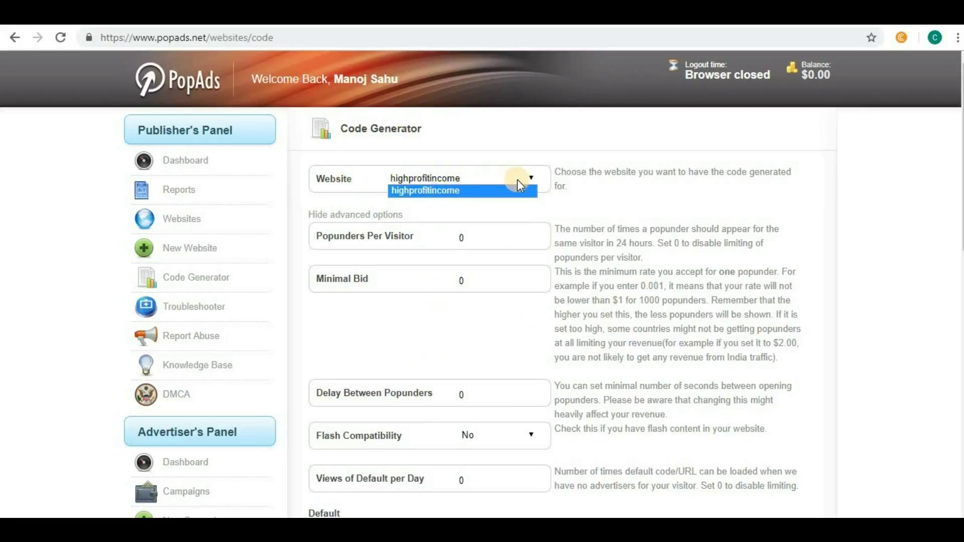
click(435, 191)
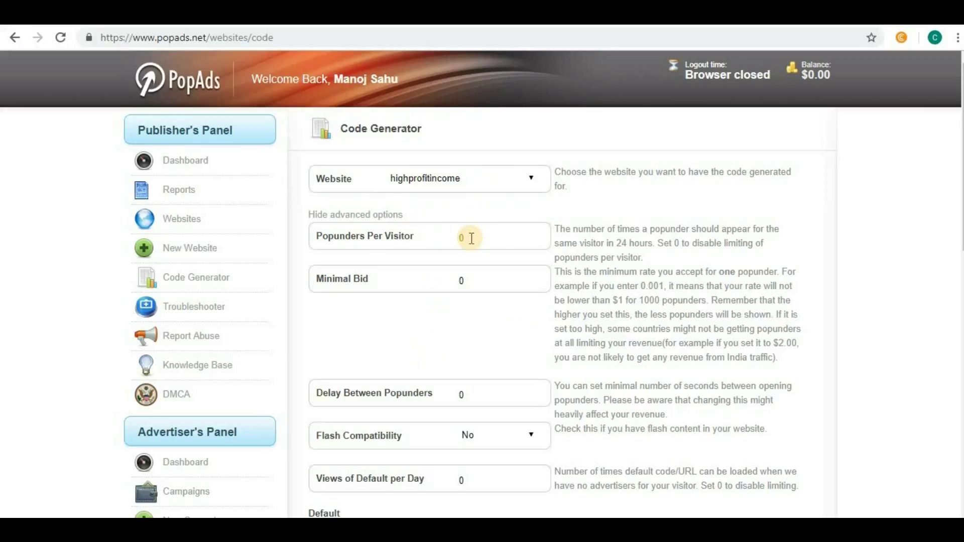
Step: Set Popunders Per Visitor to 0 and leave Minimal Bid at 0
drag(472, 239, 453, 241)
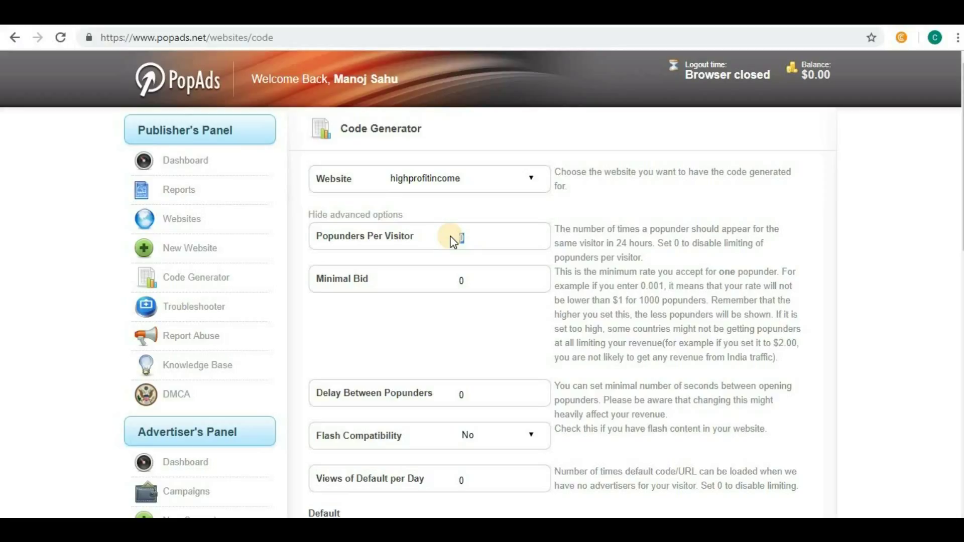
text(2)
key(BackSpace)
text(0)
click(471, 281)
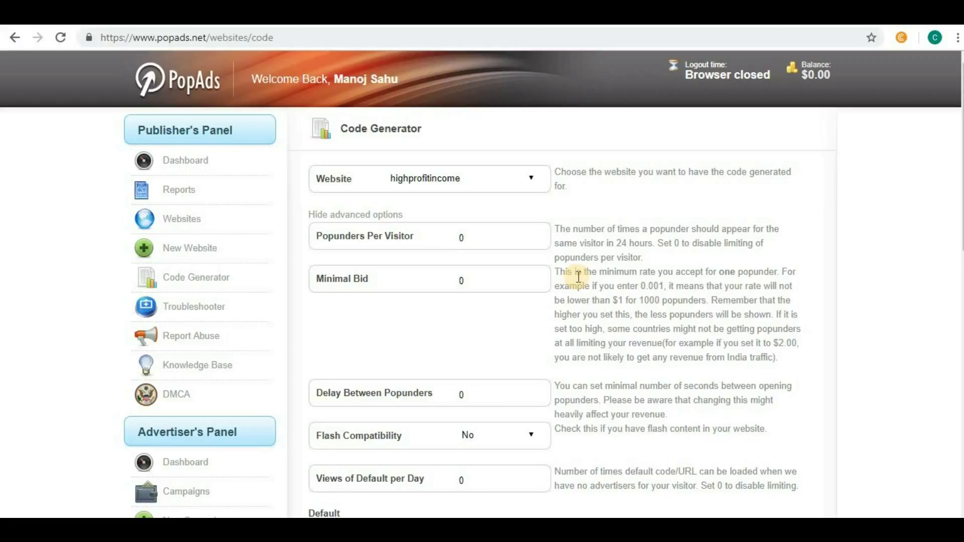
click(456, 282)
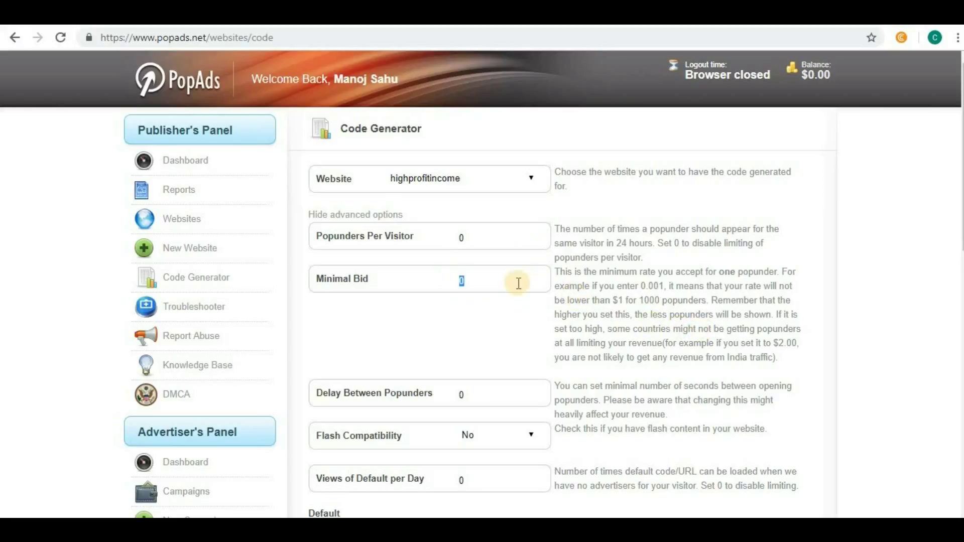
click(484, 281)
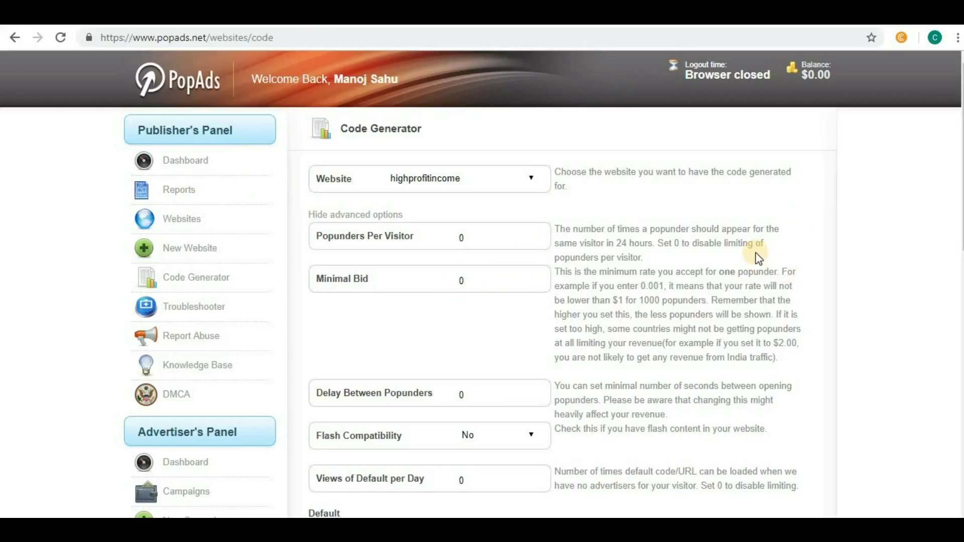
scroll(577, 370, down, 2)
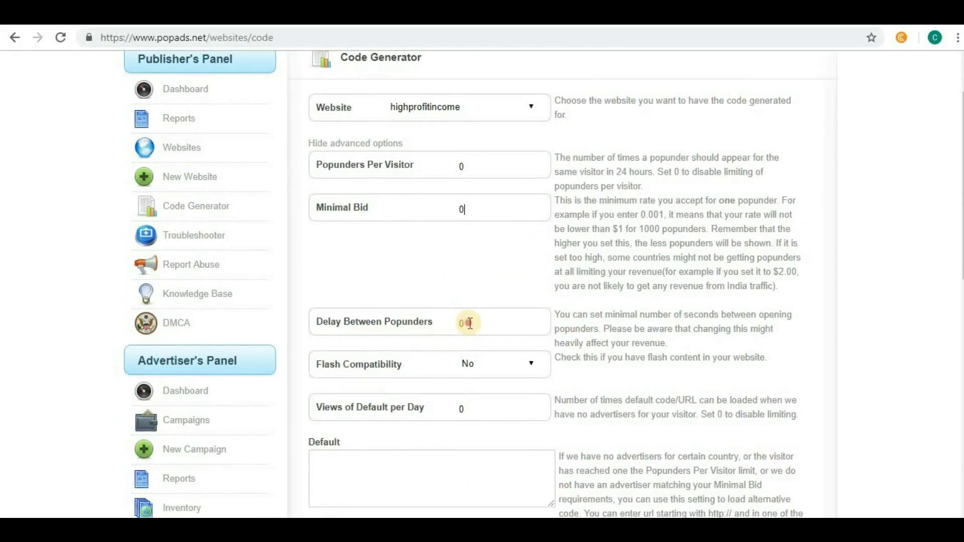
click(462, 325)
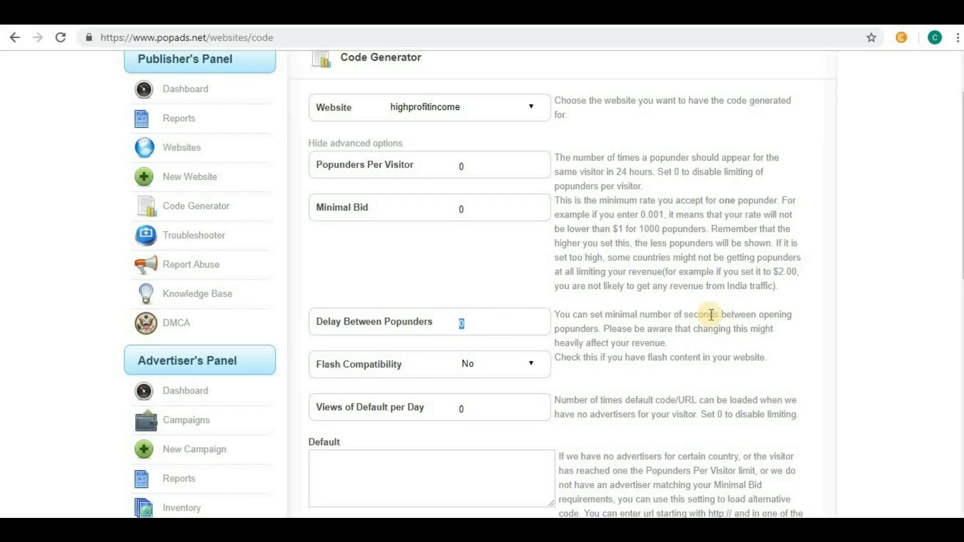
click(458, 326)
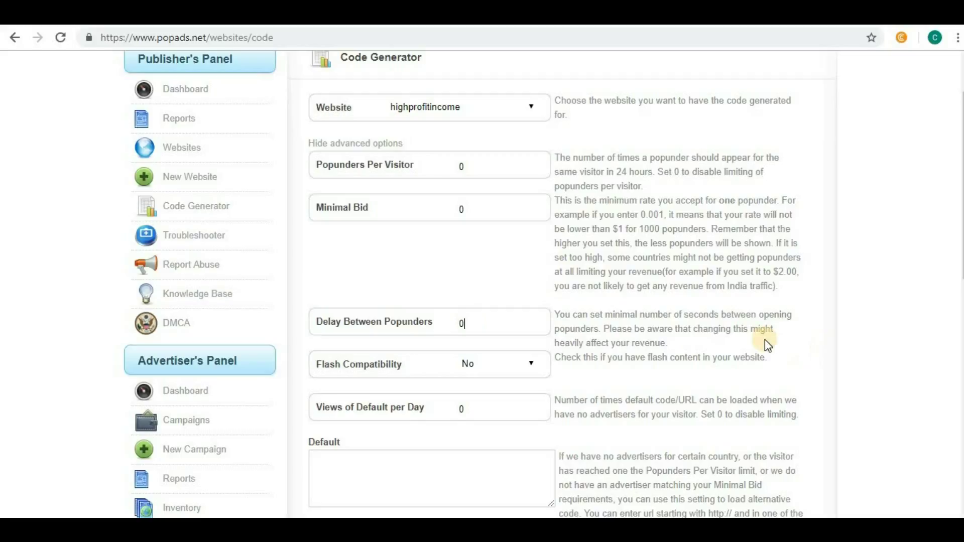
scroll(564, 340, down, 3)
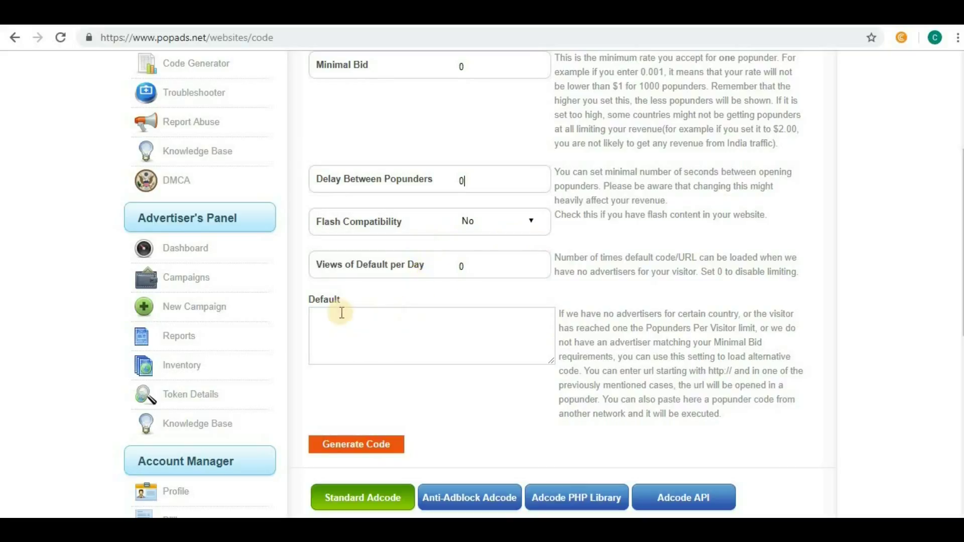
drag(345, 300, 301, 298)
click(421, 275)
drag(465, 268, 334, 275)
drag(462, 266, 465, 263)
click(463, 268)
scroll(428, 367, down, 2)
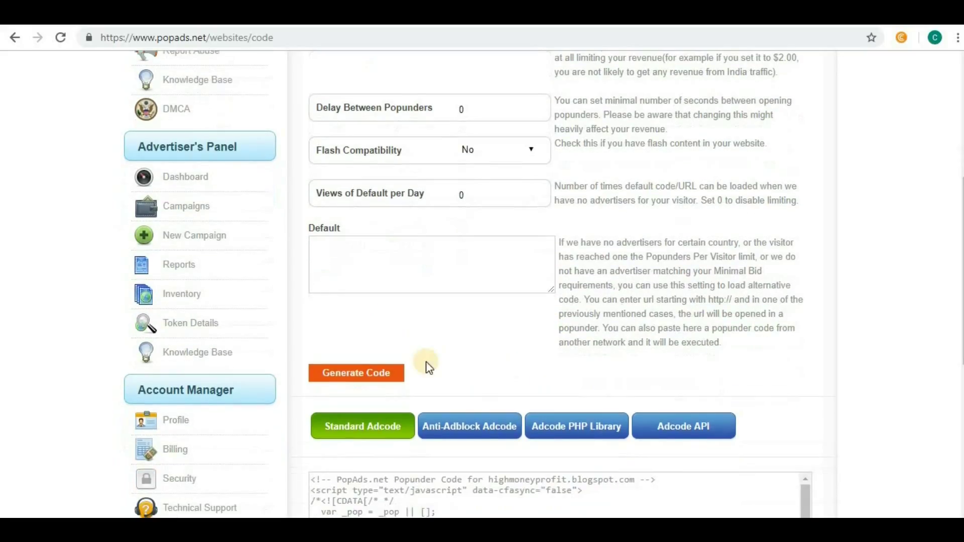
click(357, 375)
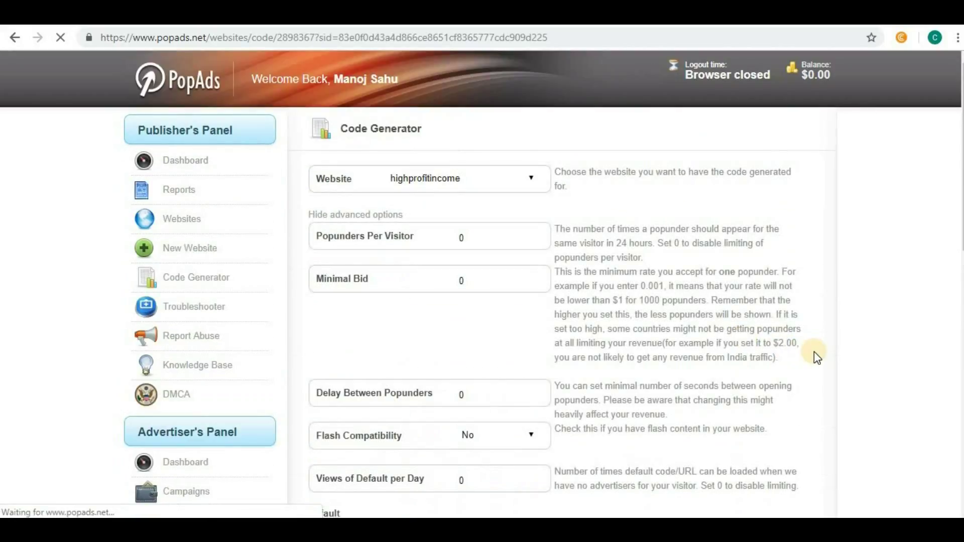
Step: Switch the generated code to the Anti-Adblock Adcode version and select all of it
scroll(814, 351, down, 11)
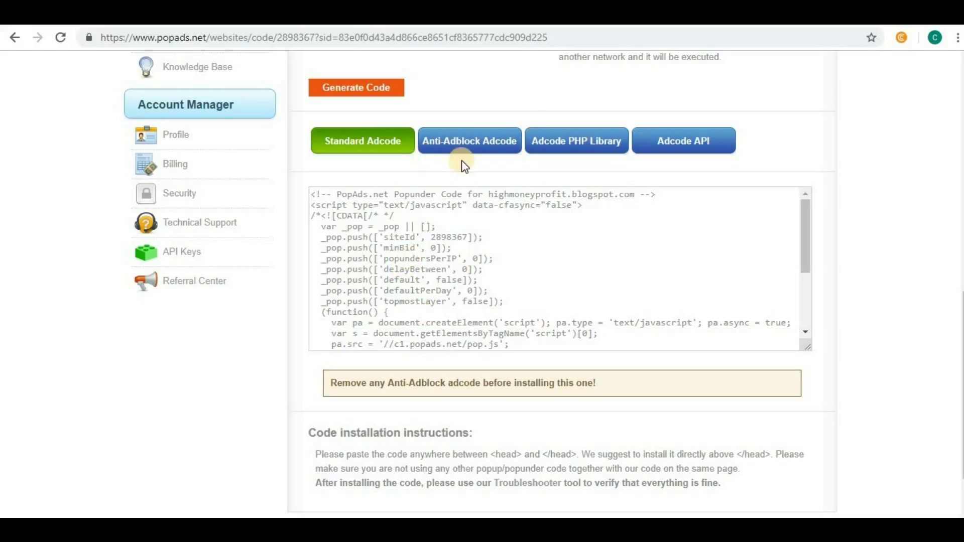
click(468, 148)
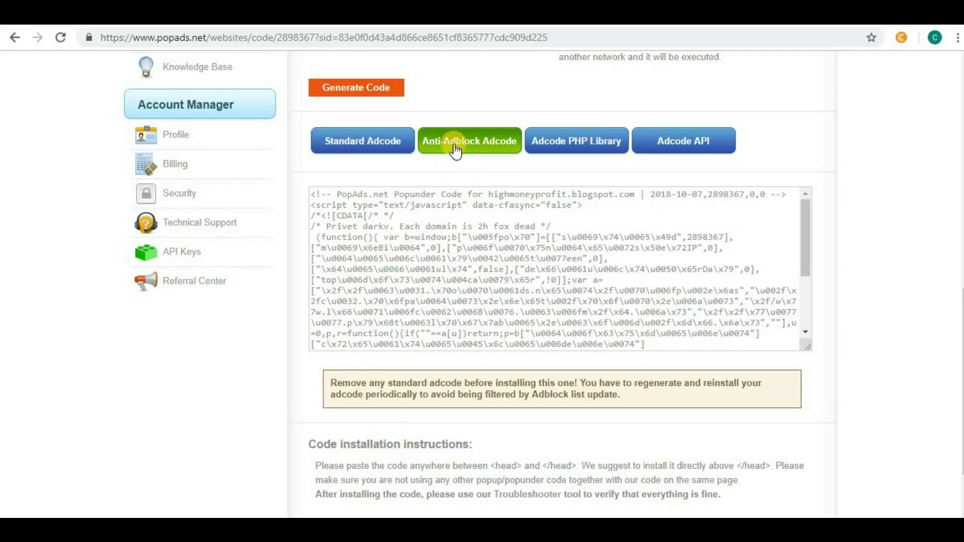
click(504, 286)
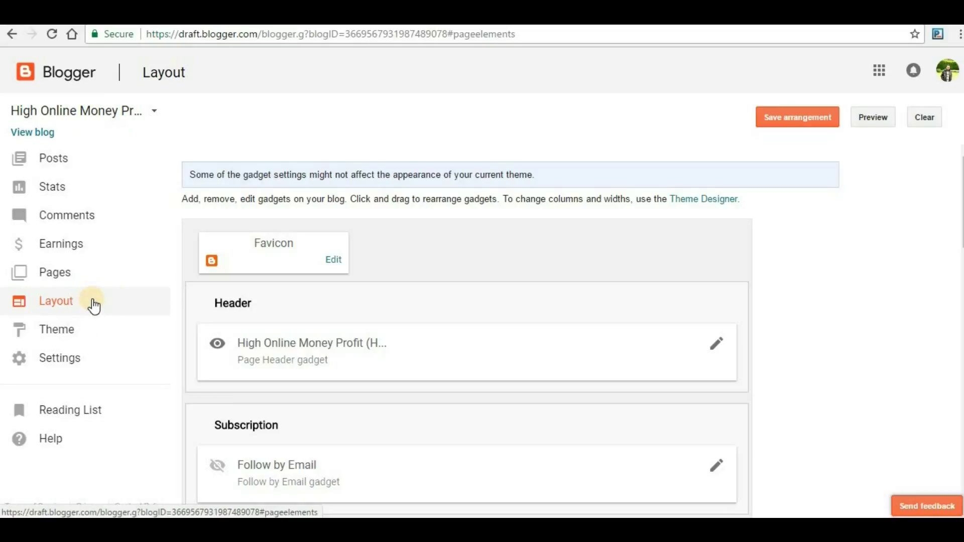
Step: Add a new HTML/JavaScript gadget to the blog's Sidebar
scroll(460, 352, down, 3)
scroll(463, 354, down, 15)
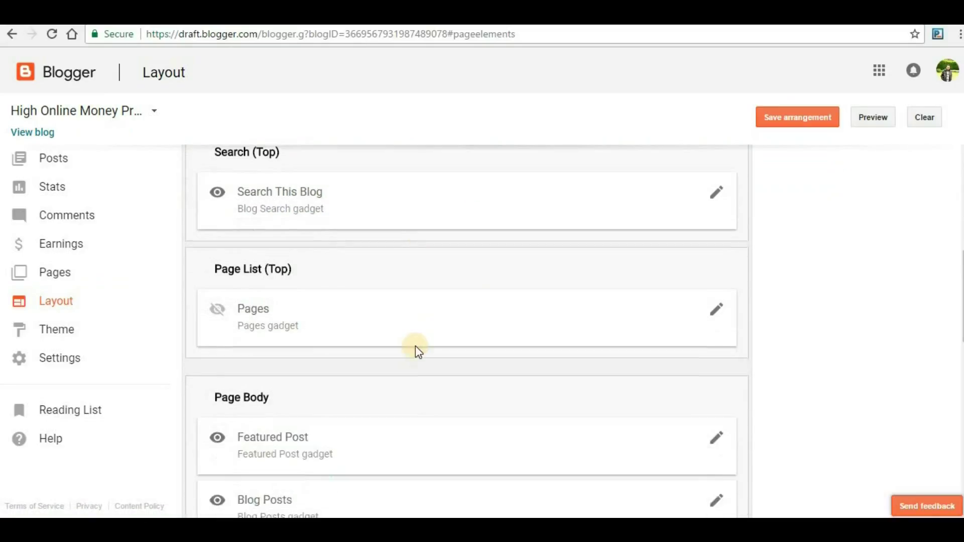
scroll(329, 376, up, 4)
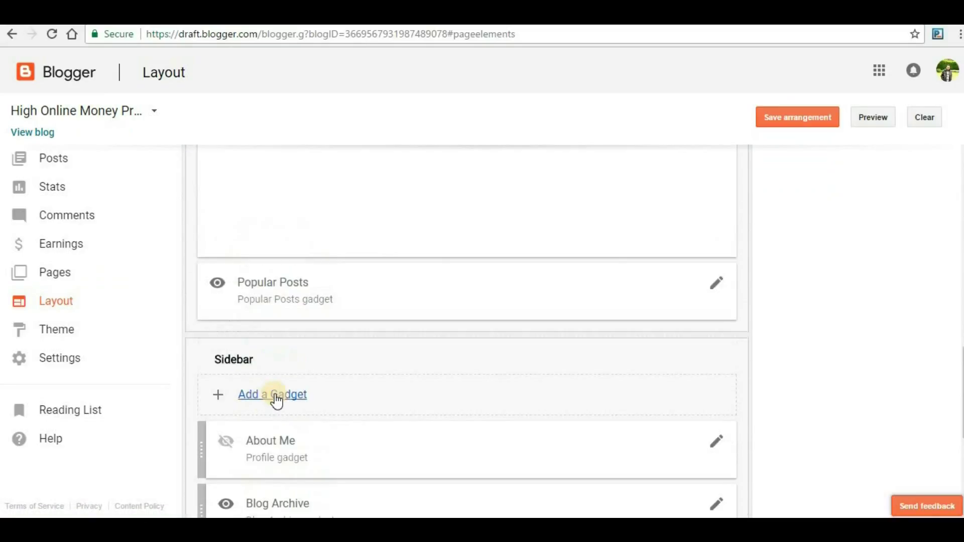
click(273, 394)
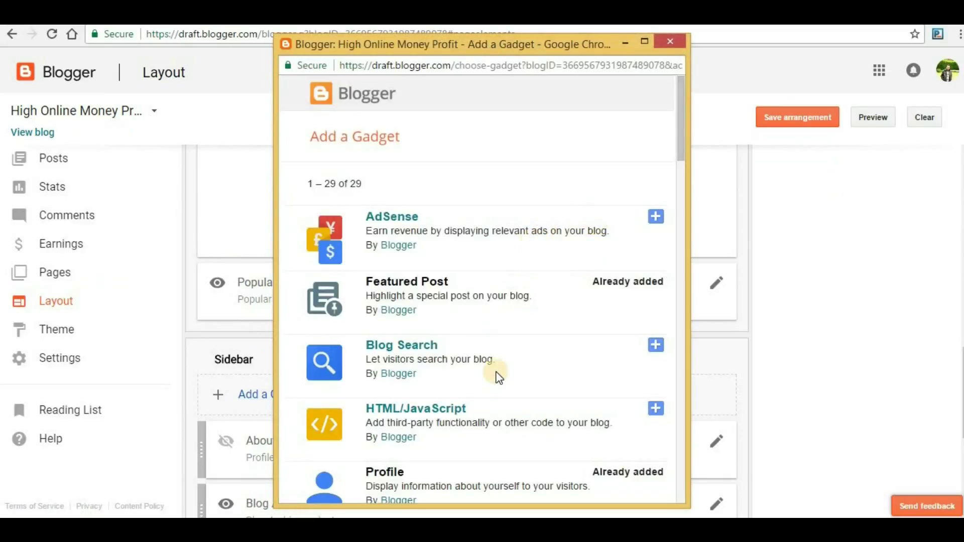
scroll(509, 380, down, 4)
scroll(502, 342, up, 1)
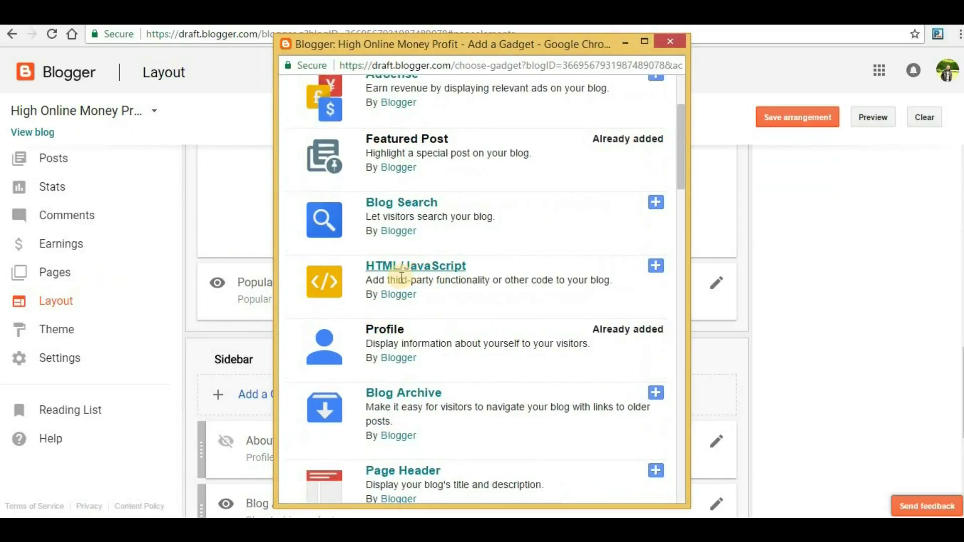
click(657, 267)
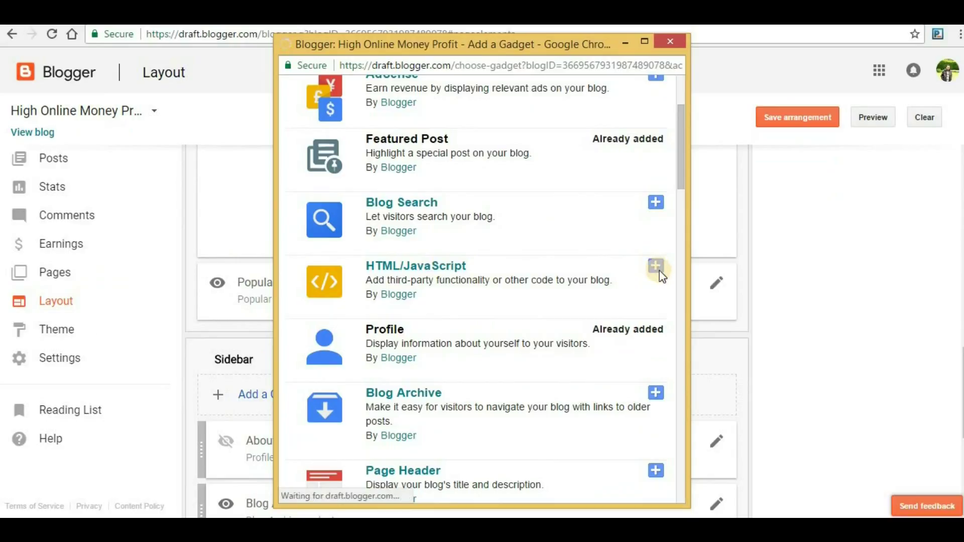
Step: Paste the PopAds anti-adblock code into the gadget's content, then save the gadget and the layout
click(336, 305)
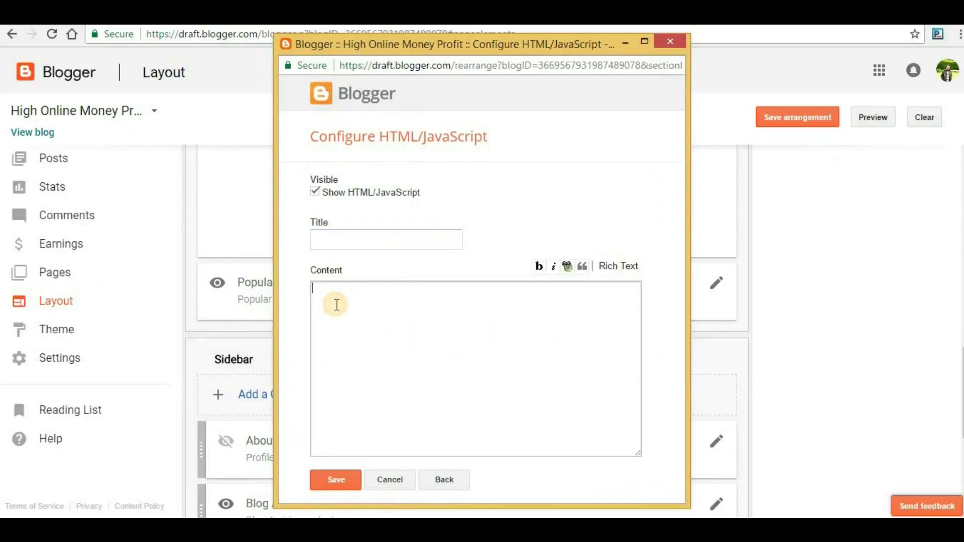
key(ctrl+v)
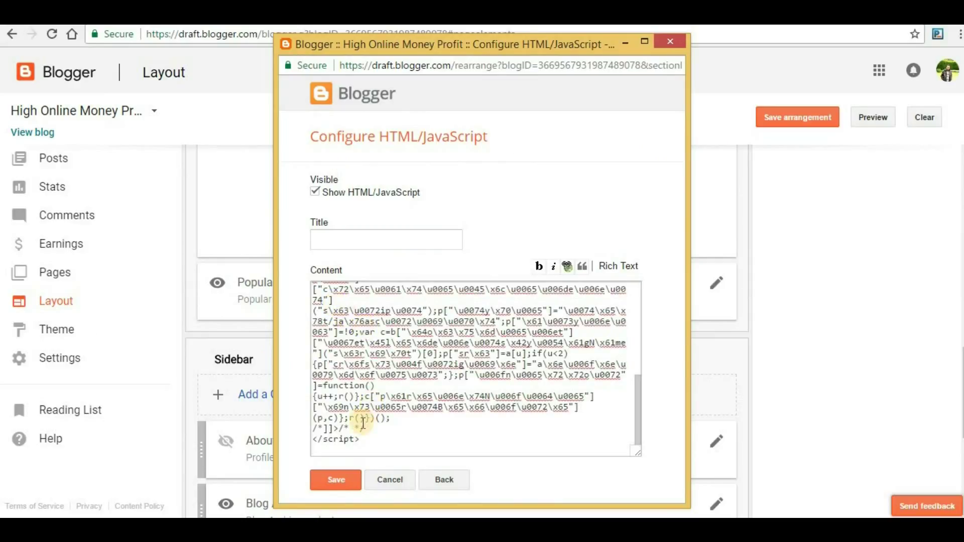
click(336, 480)
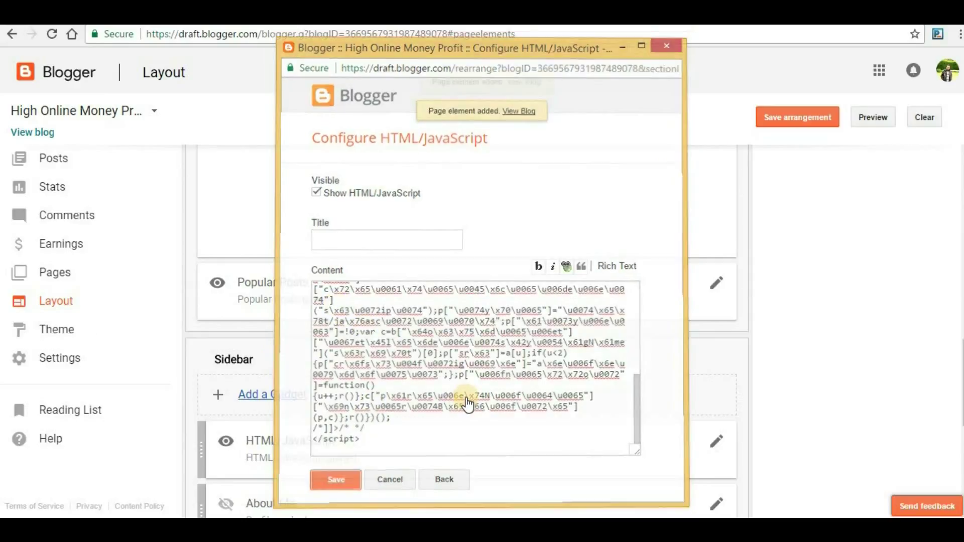
click(799, 119)
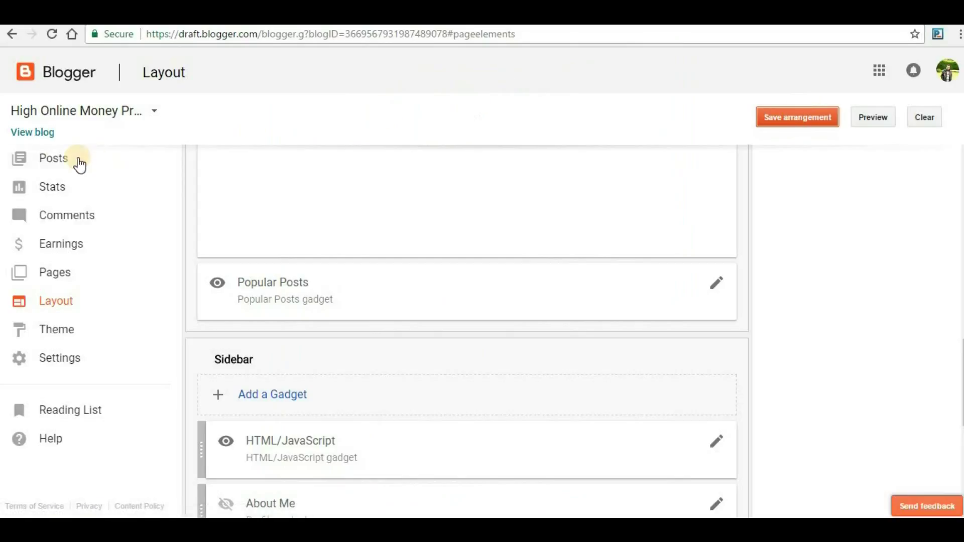
click(29, 134)
Step: Open the live blog in a new tab and view the 'Broadcast Your Content For Free' post
right_click(29, 133)
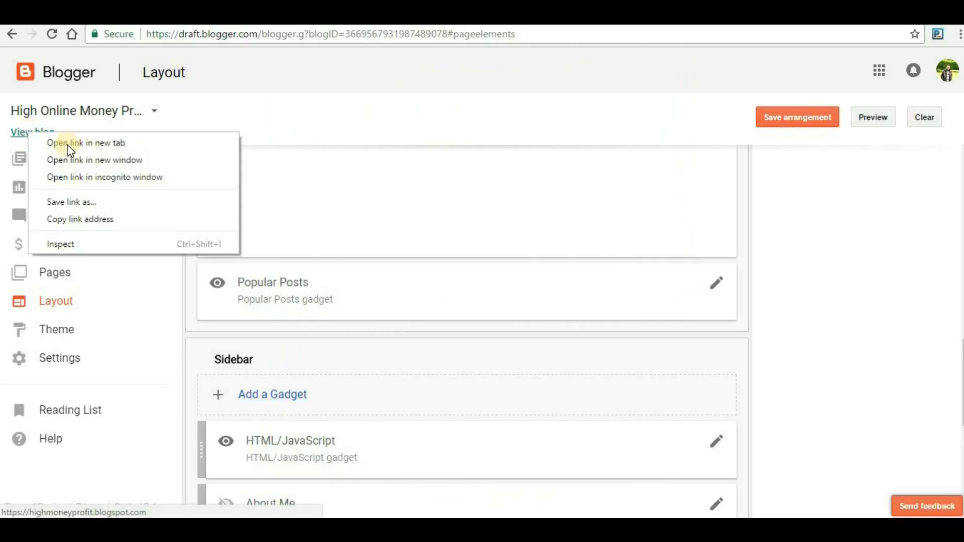
click(91, 144)
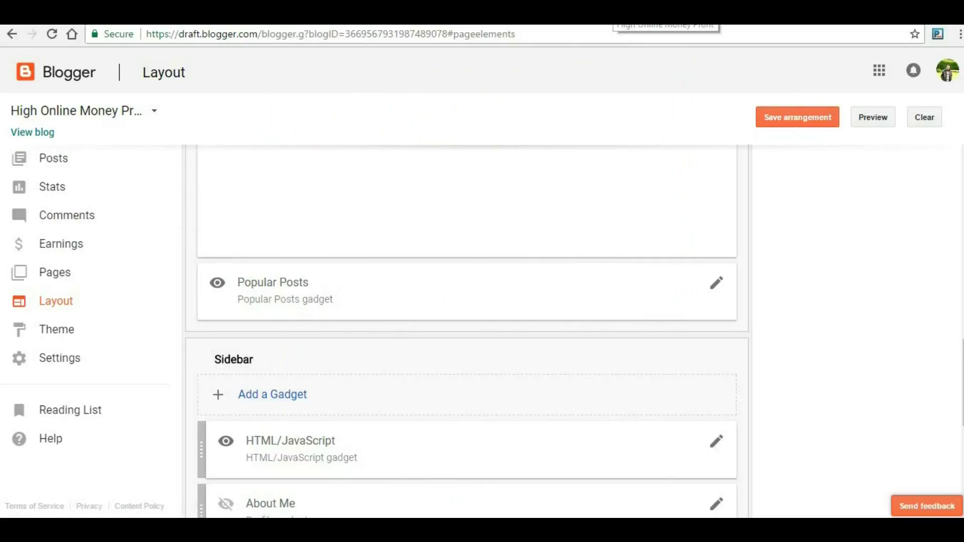
click(618, 15)
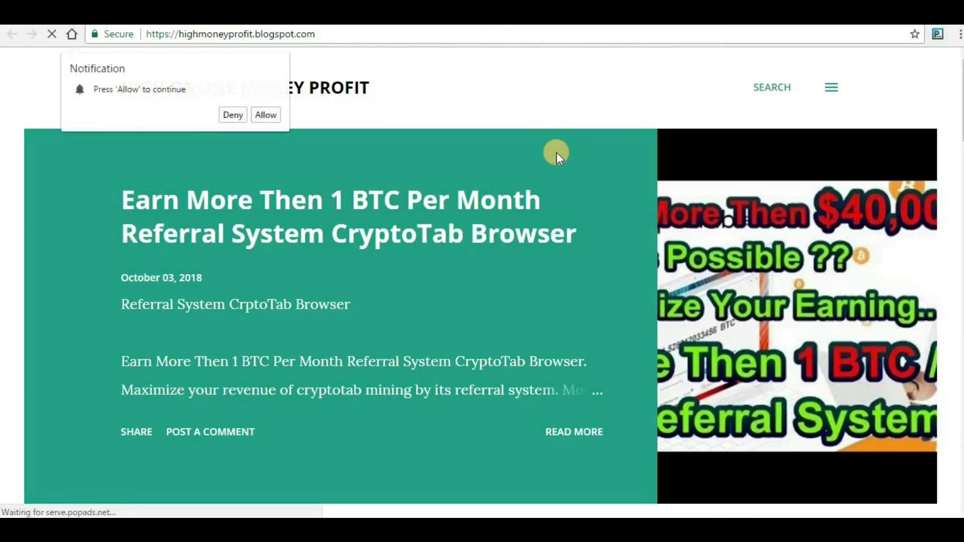
scroll(470, 248, down, 4)
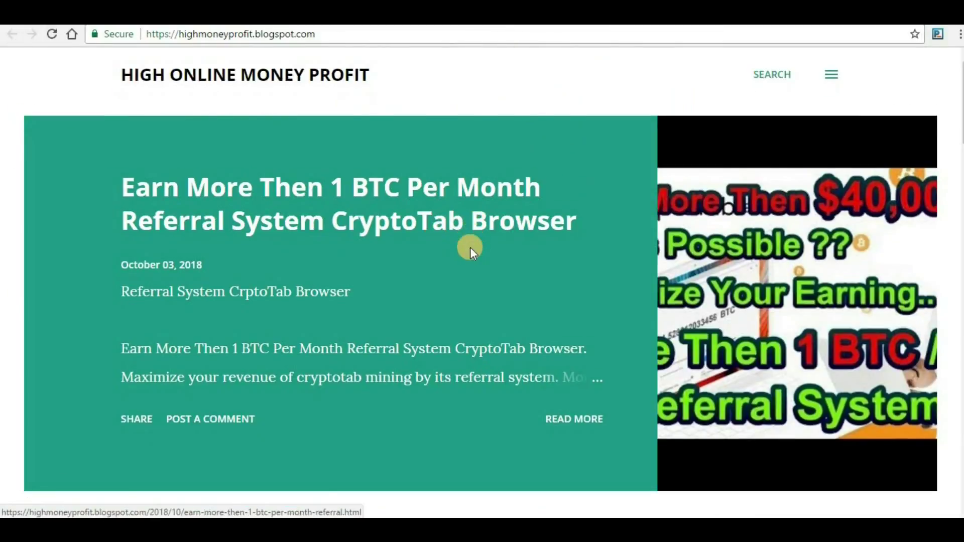
scroll(346, 312, down, 3)
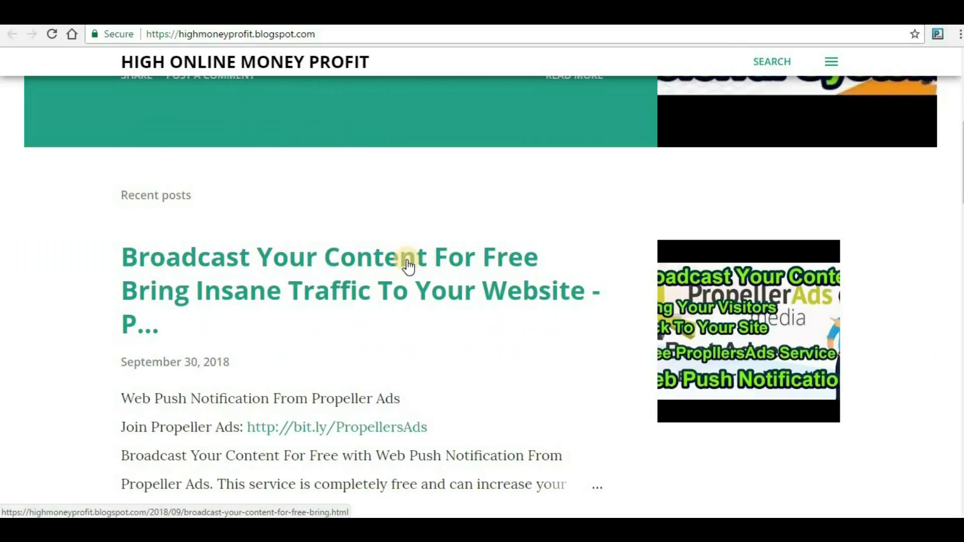
click(407, 260)
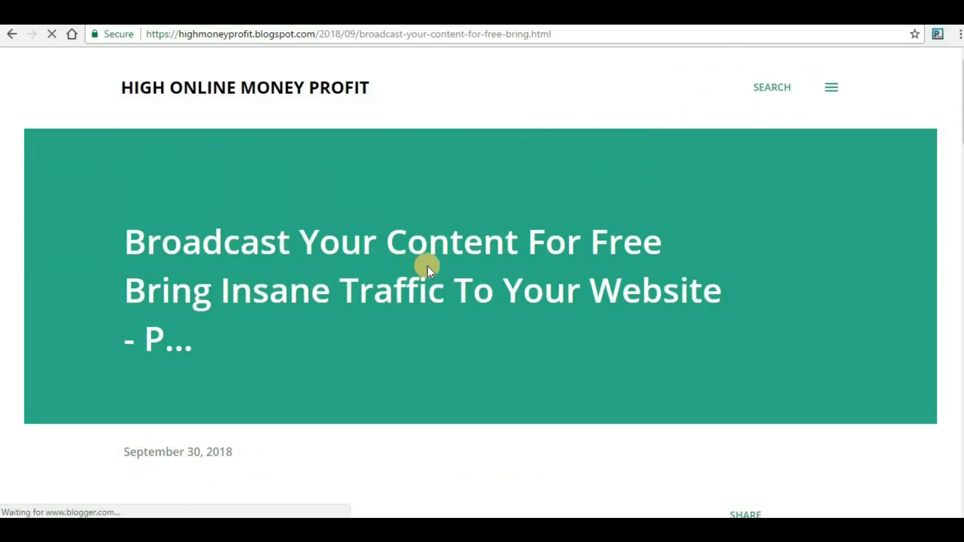
scroll(433, 265, down, 5)
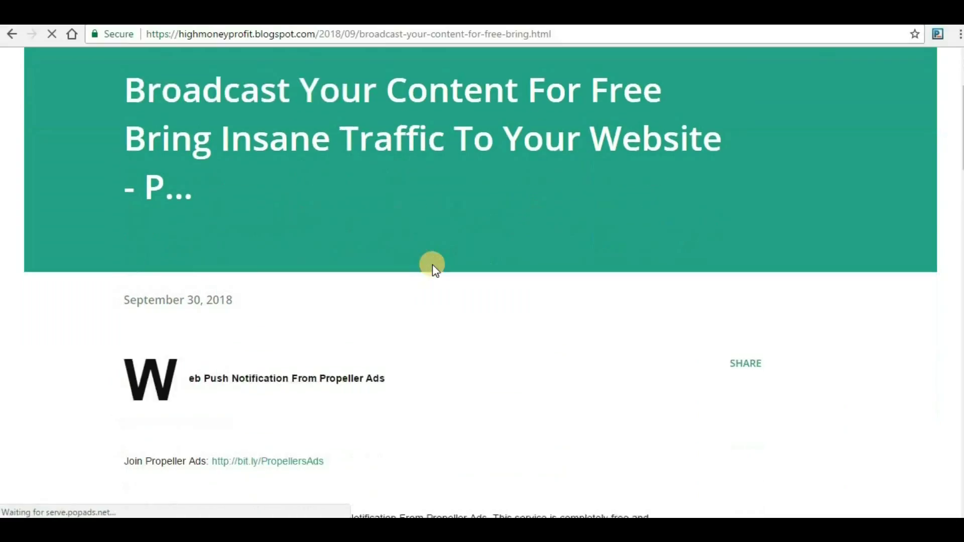
scroll(452, 321, down, 7)
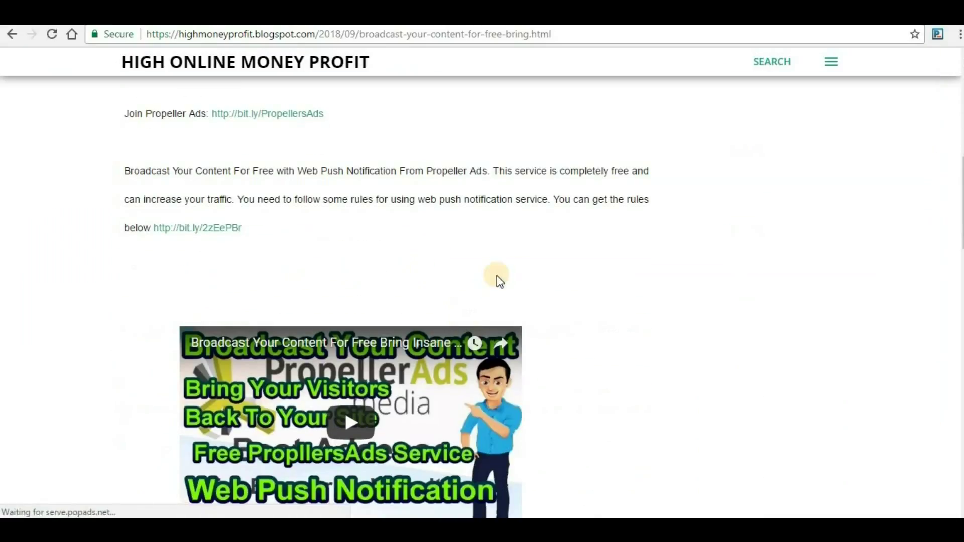
scroll(577, 351, up, 4)
scroll(576, 351, up, 7)
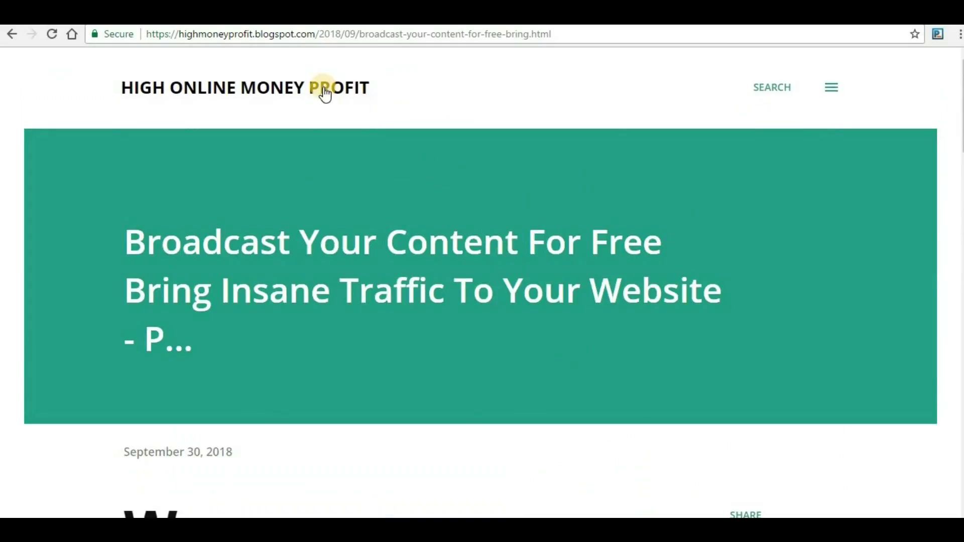
Step: Fire the popunder's about:blank window from the post, then return to the PopAds dashboard
click(402, 283)
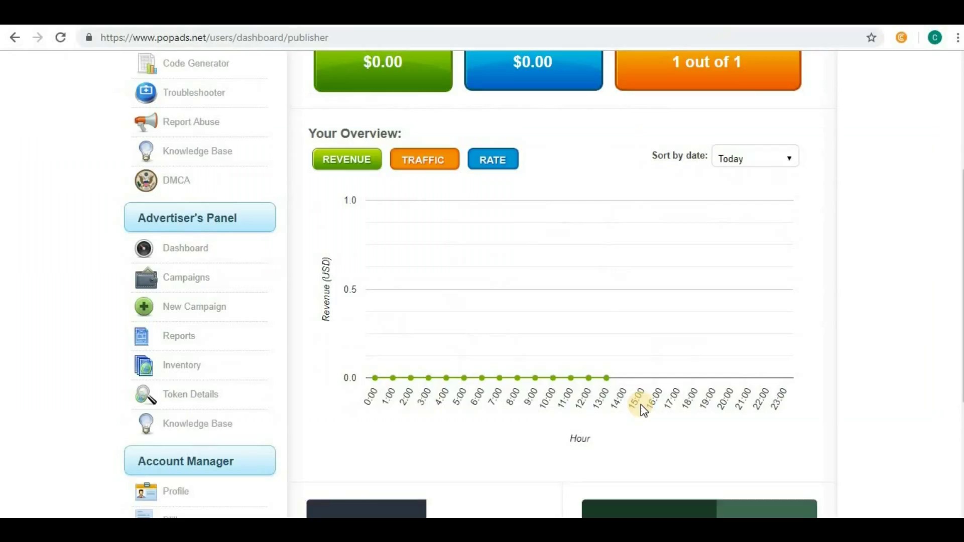
scroll(642, 405, up, 4)
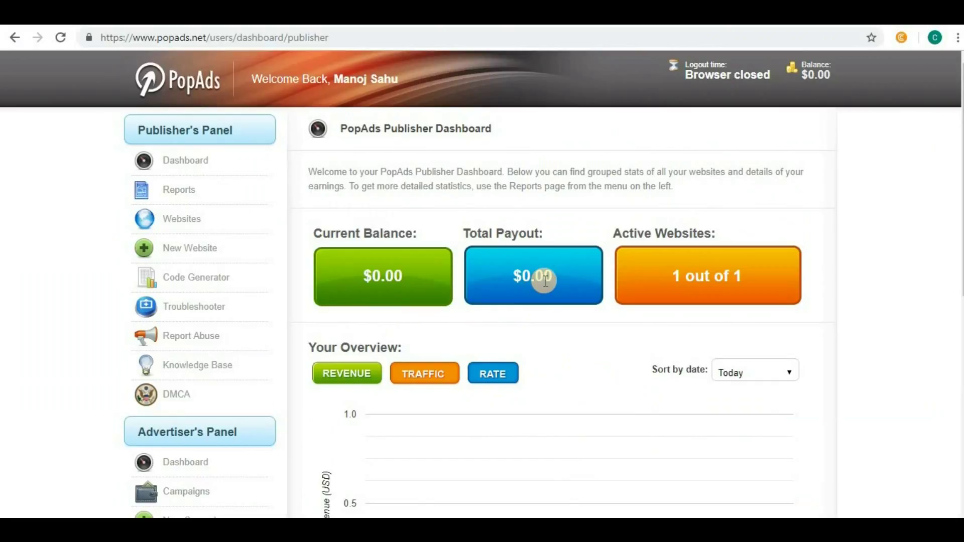
Step: Show yesterday's hourly Rate chart, with the $80.87 balance and $90.13 total payout
click(400, 380)
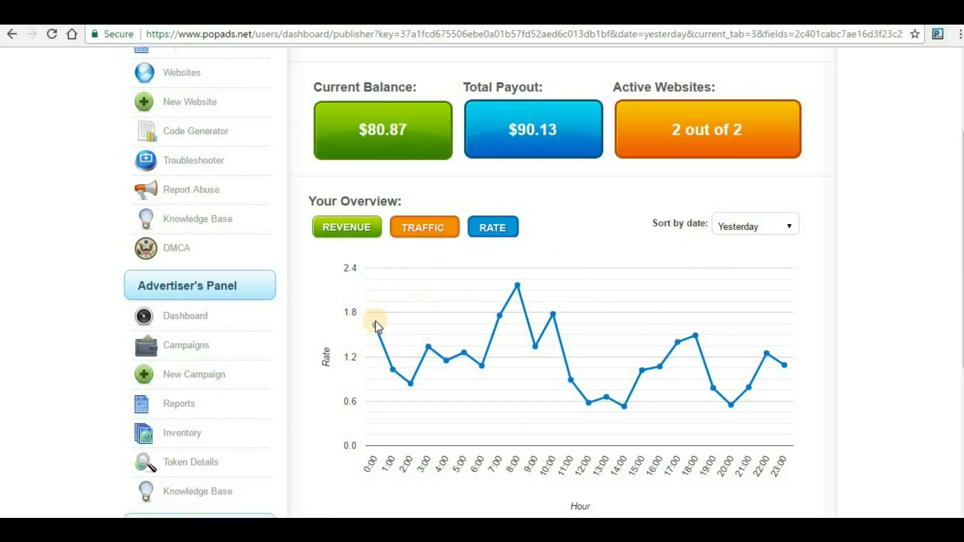
mouse_move(377, 326)
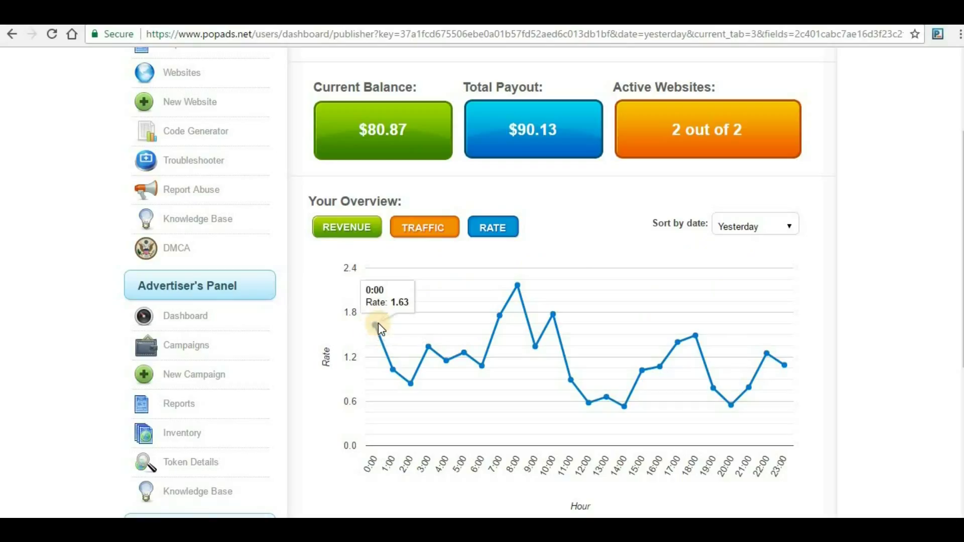
mouse_move(431, 354)
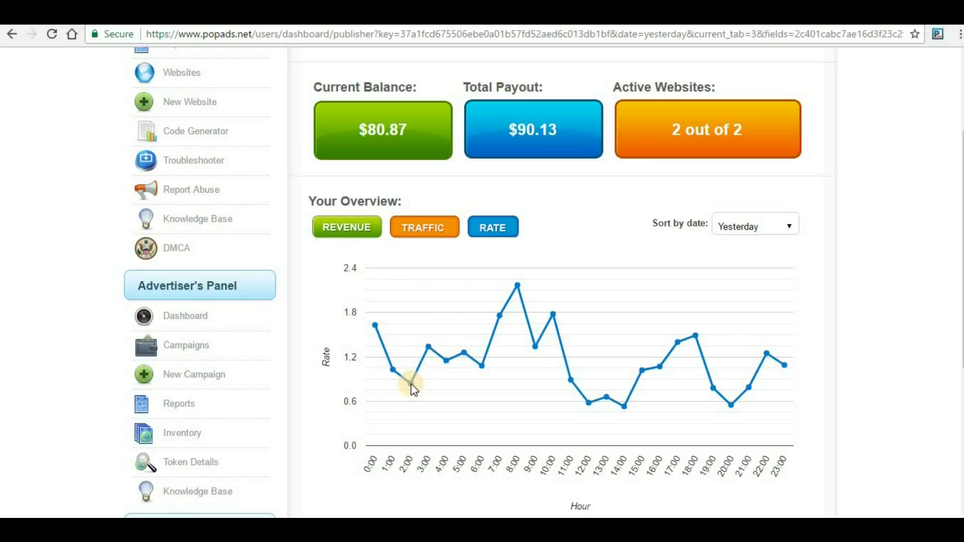
mouse_move(415, 388)
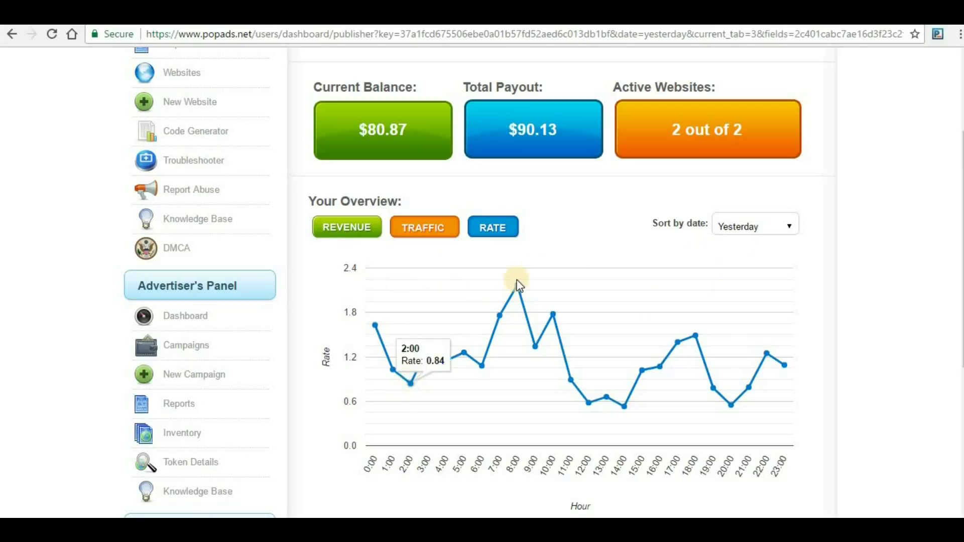
mouse_move(524, 288)
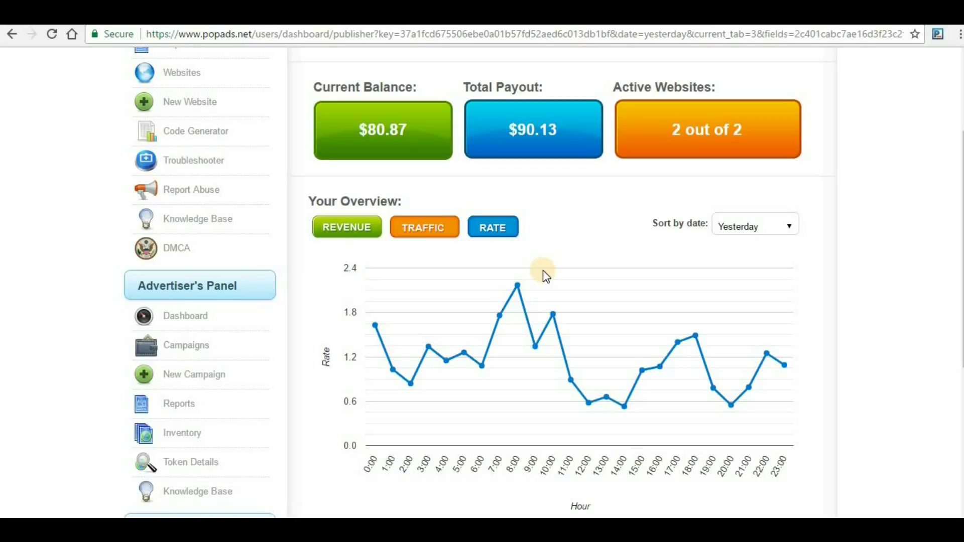
Step: Chart yesterday's hourly Traffic, peaking near 39 at 3:00 and falling to about 4 at 6:00
click(425, 227)
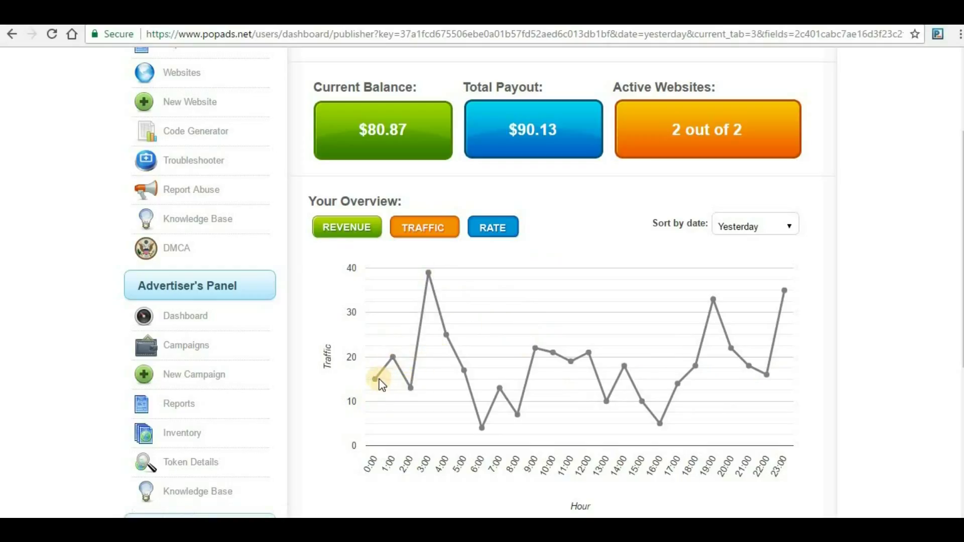
mouse_move(378, 375)
mouse_move(393, 360)
scroll(614, 236, up, 2)
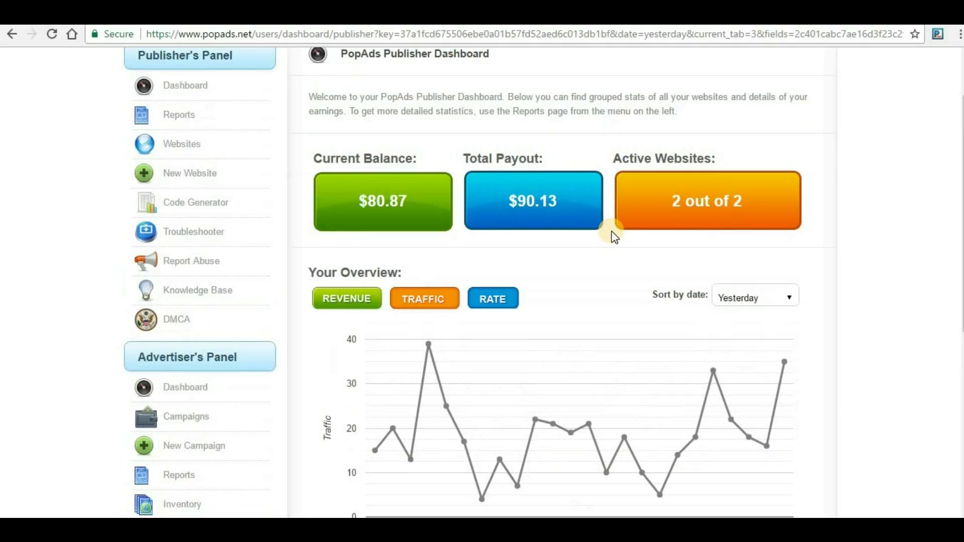